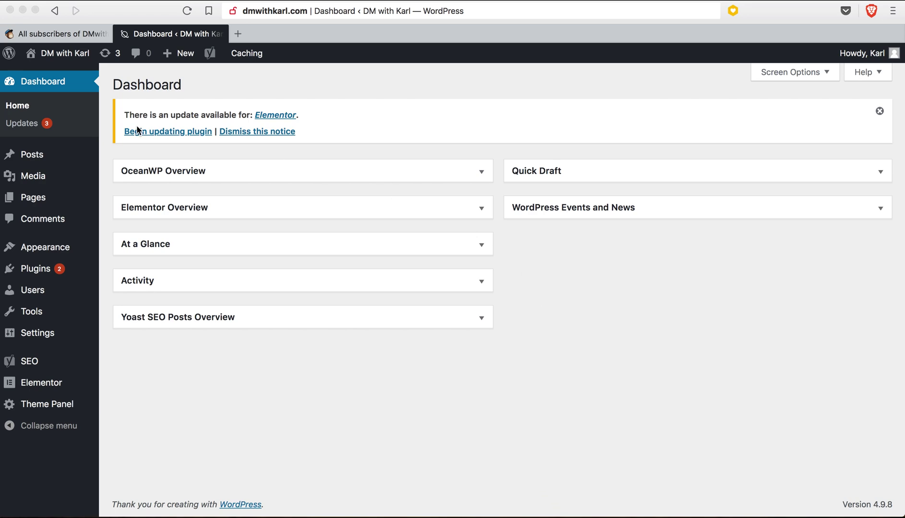
Add a new WordPress page titled 'Thank You' and publish it
mouse_move(32, 197)
click(43, 202)
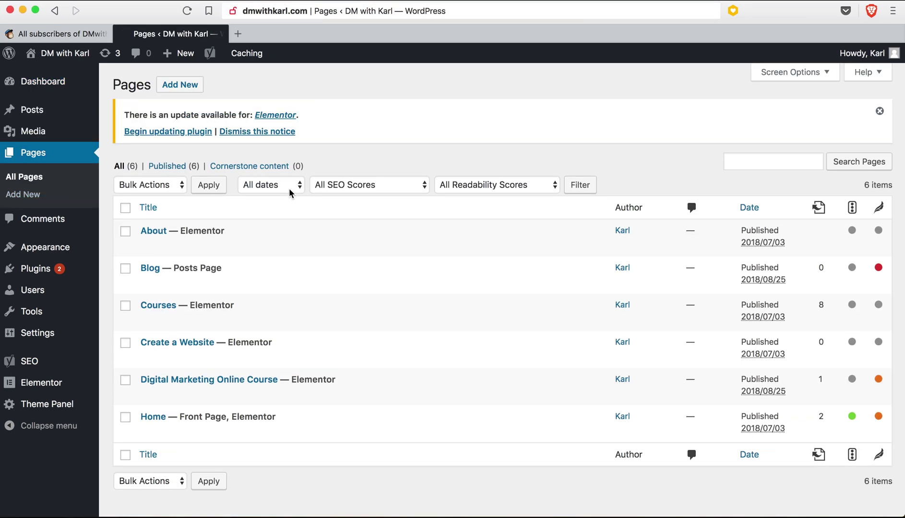
click(179, 88)
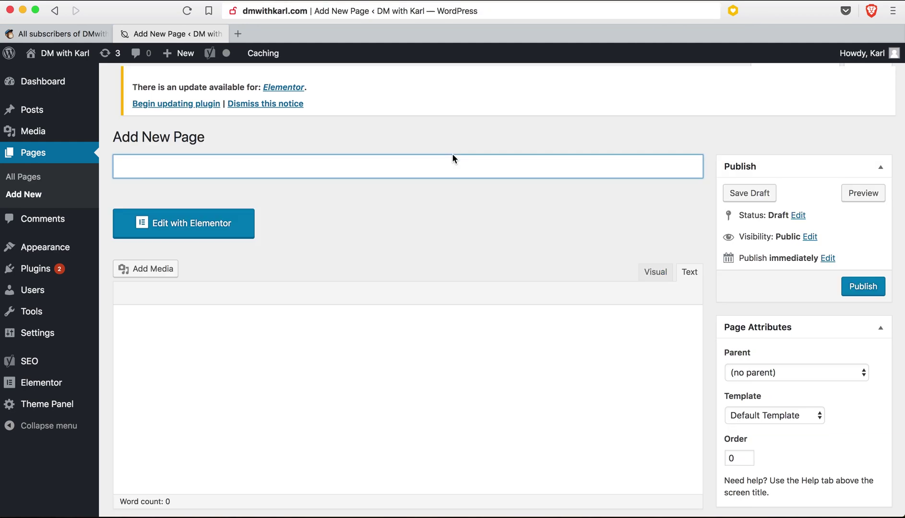
text(Thank)
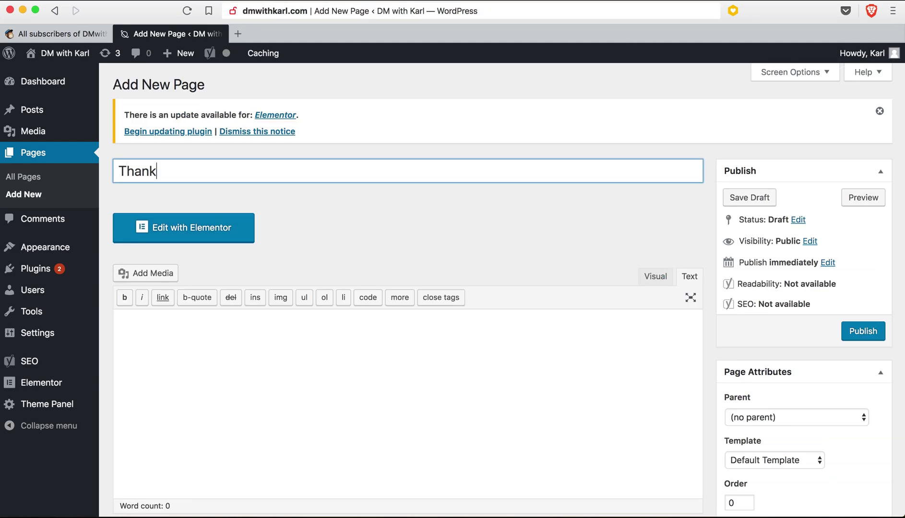
text(s)
key(BackSpace)
text(You)
click(863, 331)
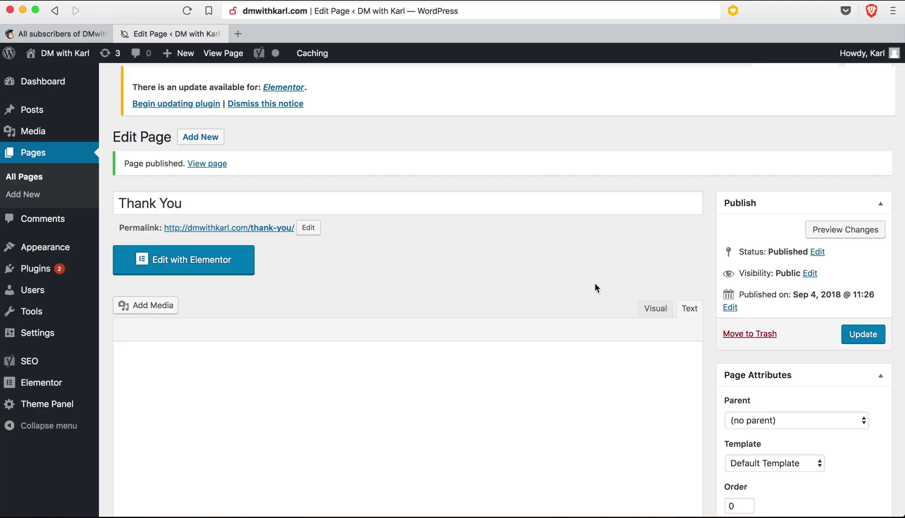
scroll(505, 310, down, 3)
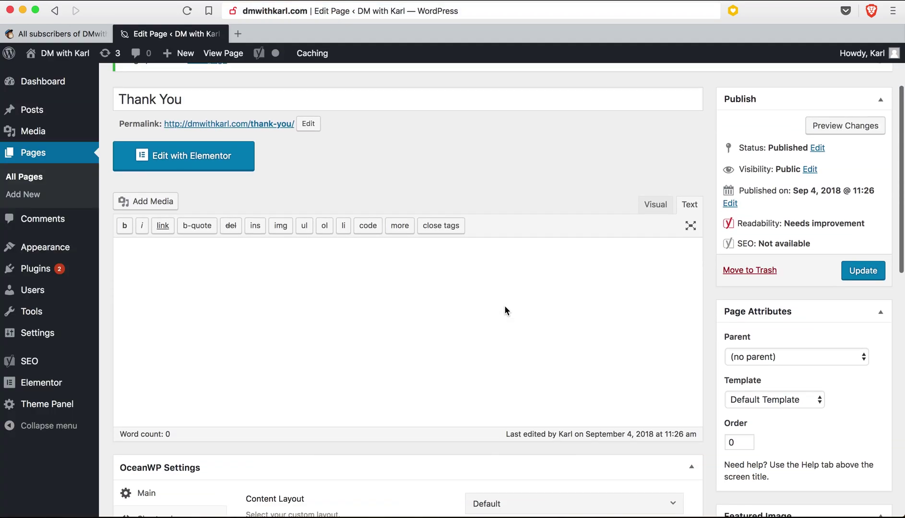
Write the 'Subscription Confirmed' heading line and the thank-you message in the Visual editor
click(654, 205)
text(Subscription Confirmed)
key(Return)
key(Return)
text(Thank you for Subscribing)
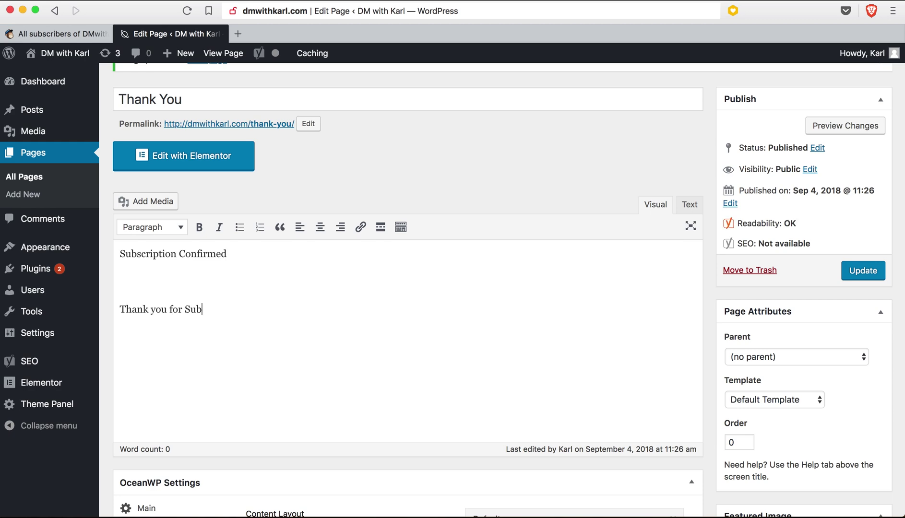
key(Return)
text(Get ready for some great digital marketing tips and t)
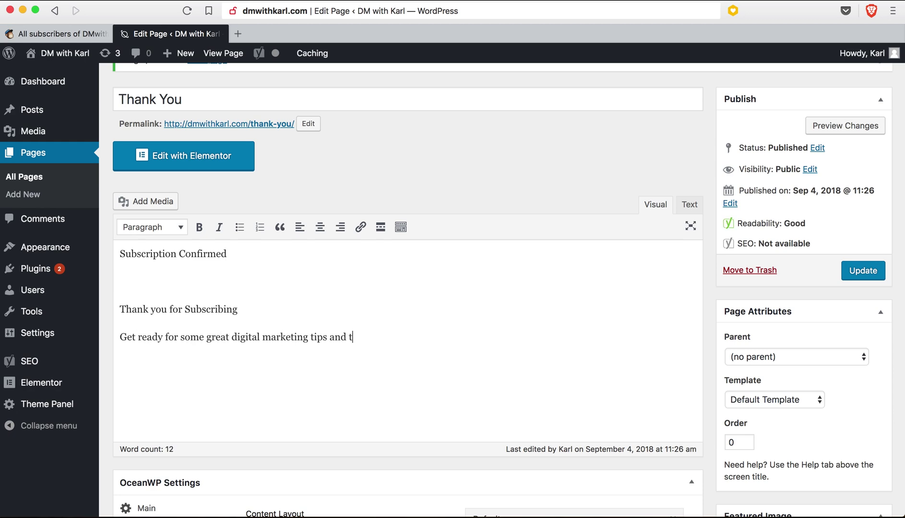
text(ricks that will be arriving in your inbox)
key(Up)
text(..)
Centre the text, make 'Subscription Confirmed' a Heading 2, update, and select the permalink
key(ctrl+a)
click(320, 227)
triple_click(408, 254)
click(152, 227)
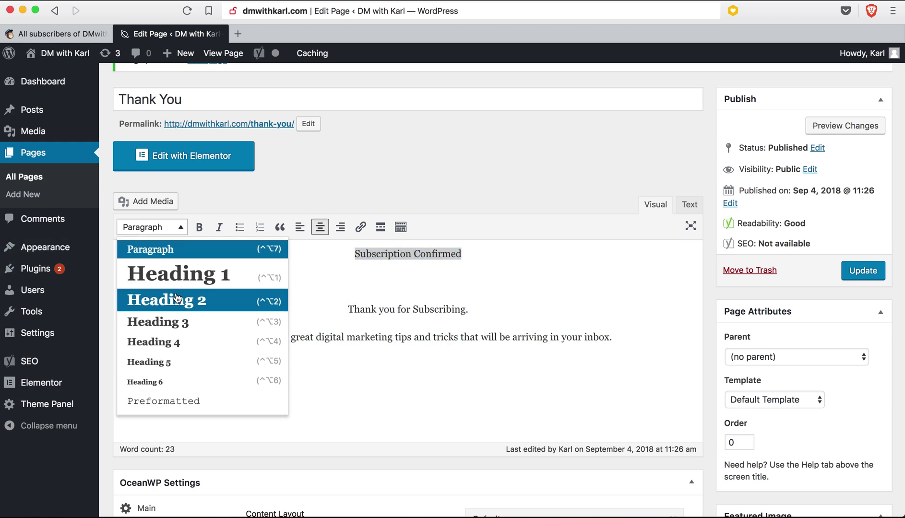
click(167, 298)
click(853, 274)
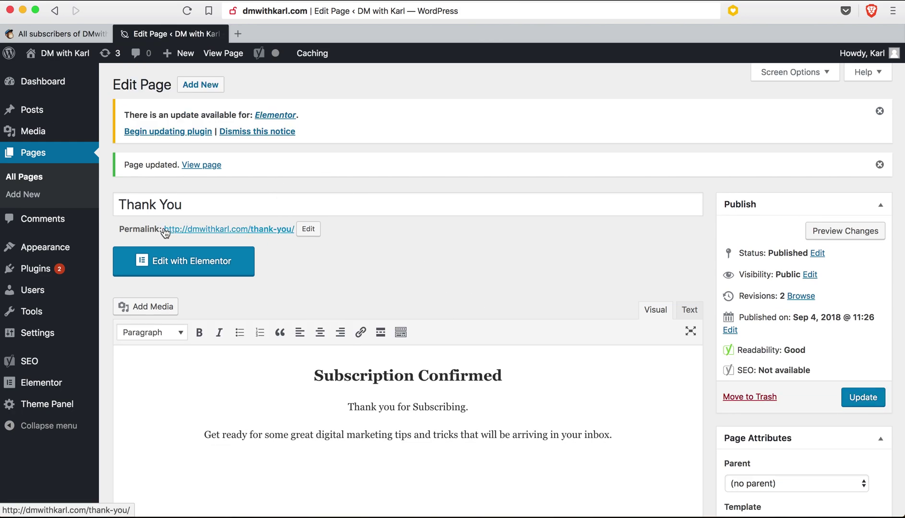
drag(163, 229, 295, 229)
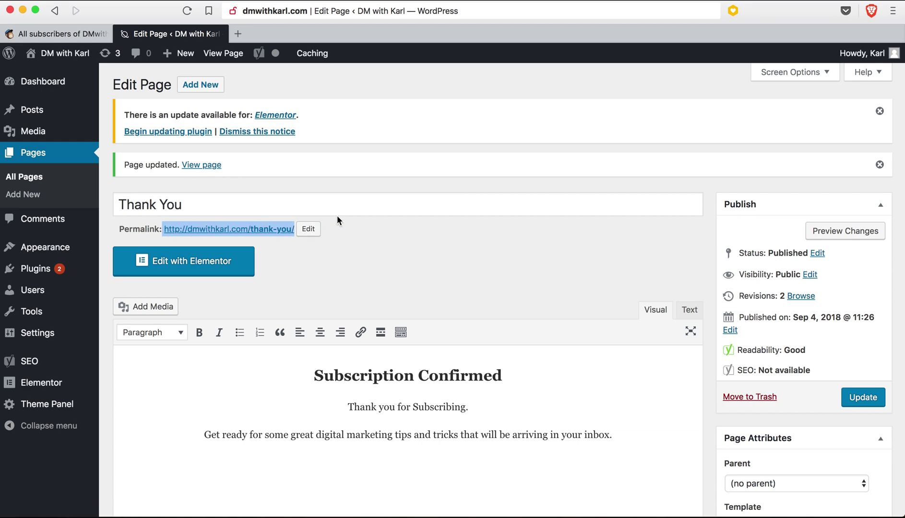
Open the DMwithKarl list's form builder on the Confirmation thank you page
click(48, 35)
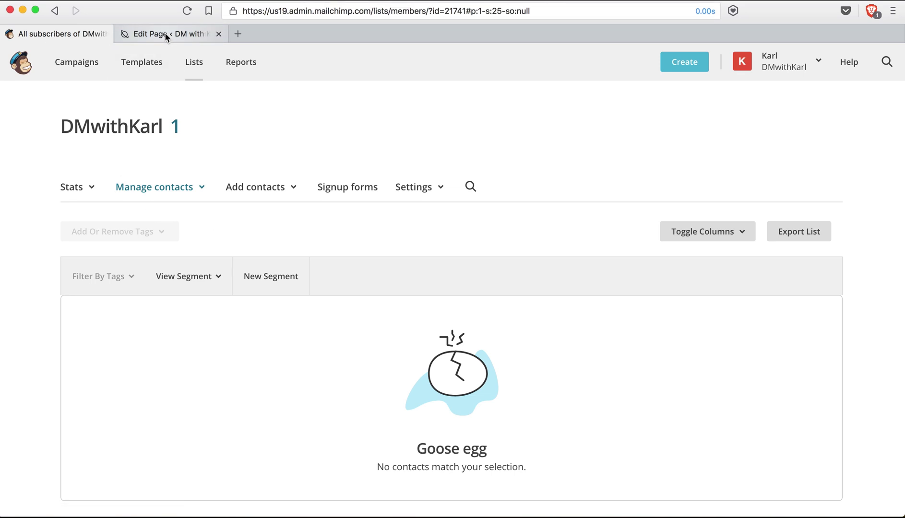
click(348, 189)
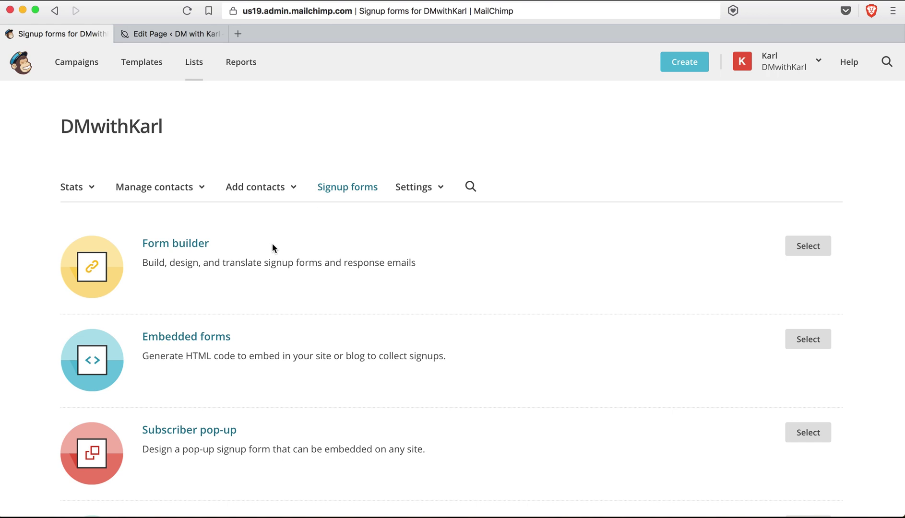
click(175, 249)
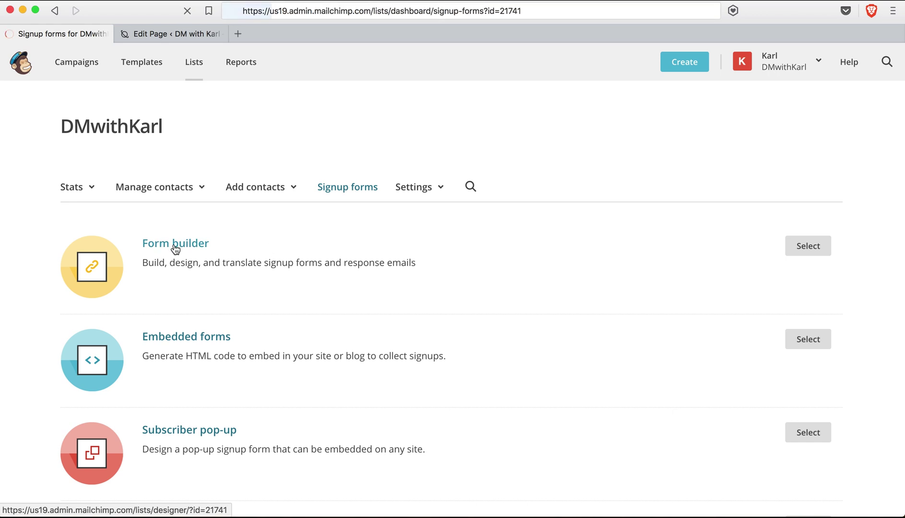
click(351, 306)
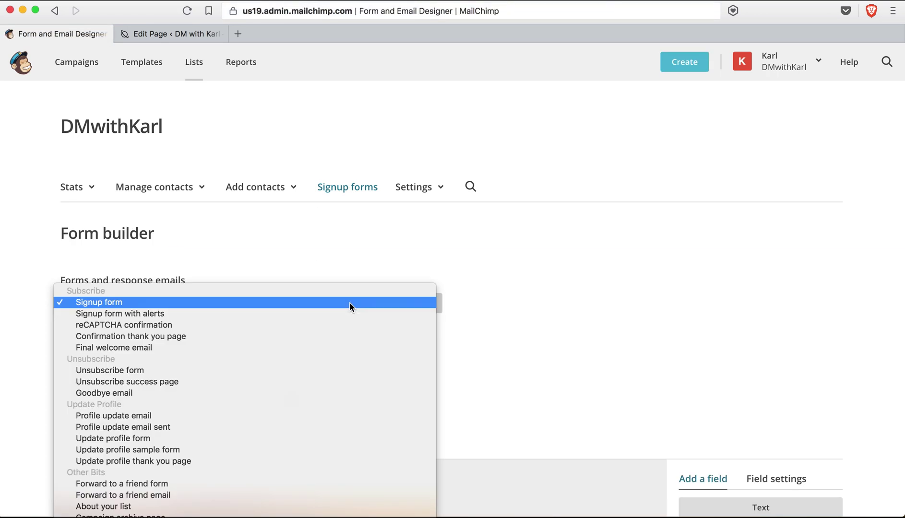
click(145, 337)
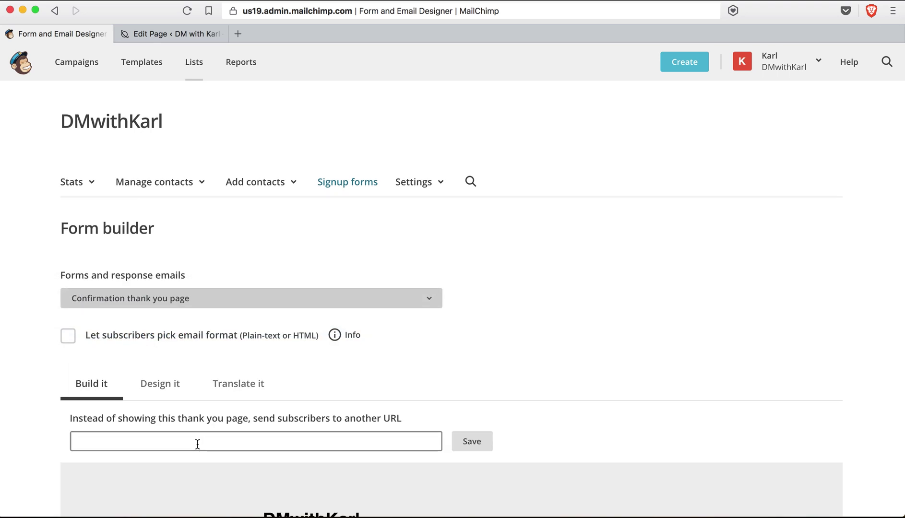
click(197, 444)
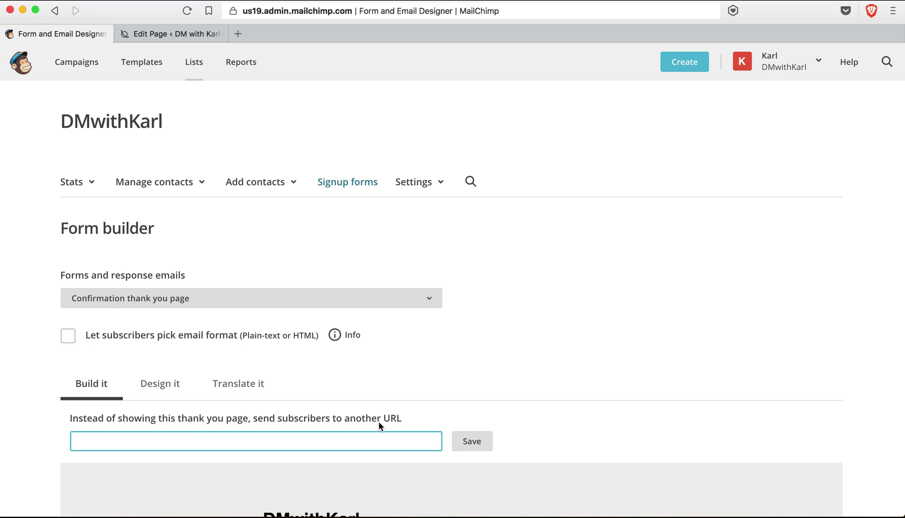
text(http://dmwithkarl.com/thank-you/)
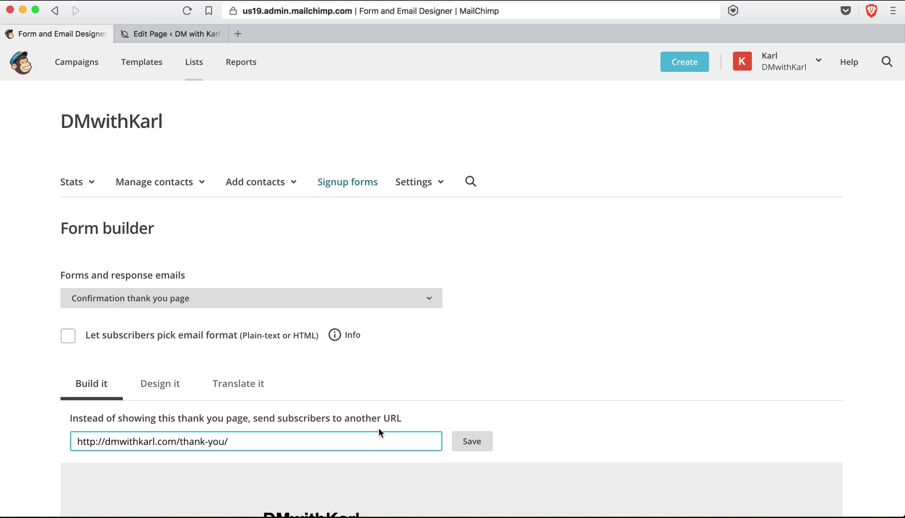
click(475, 443)
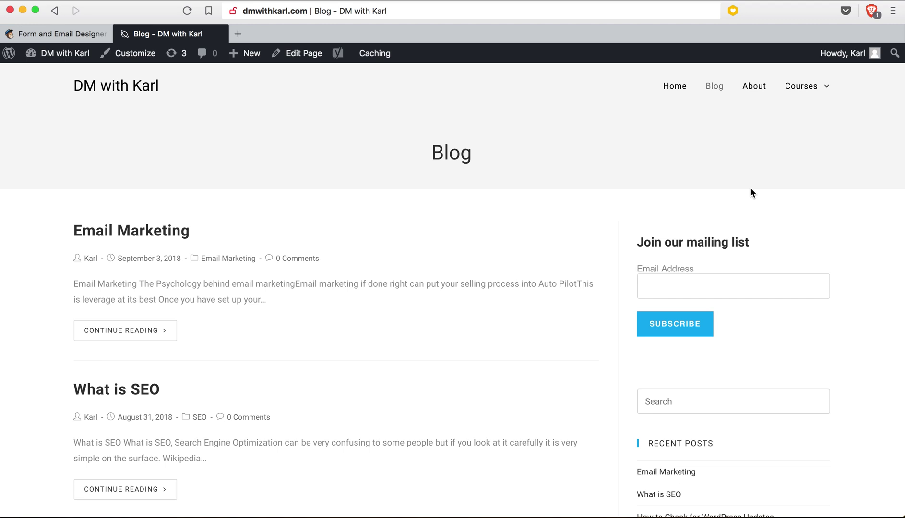
Subscribe a test email address through the sidebar 'Join our mailing list' form
click(656, 284)
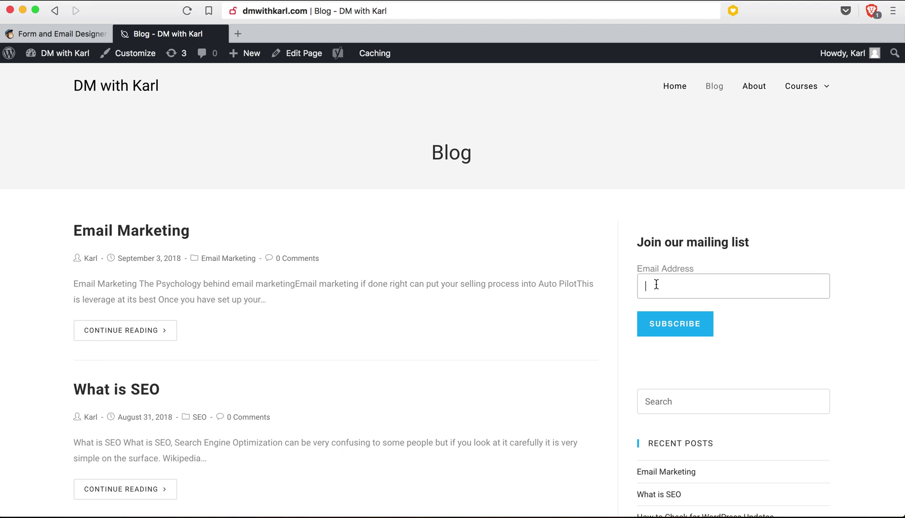
text(k)
key(BackSpace)
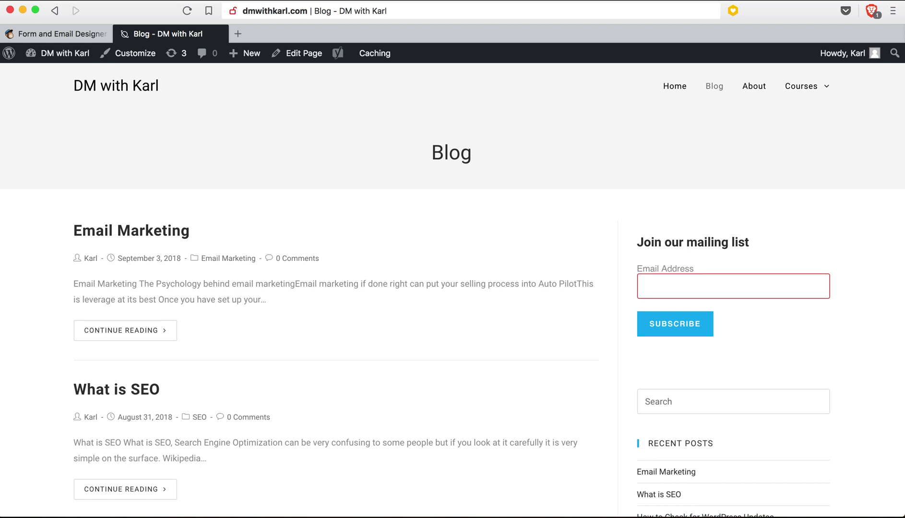
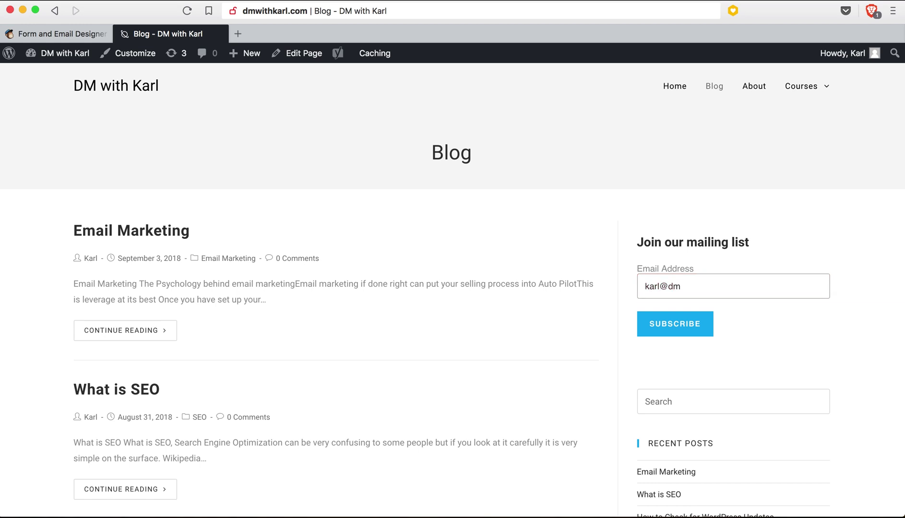
click(678, 329)
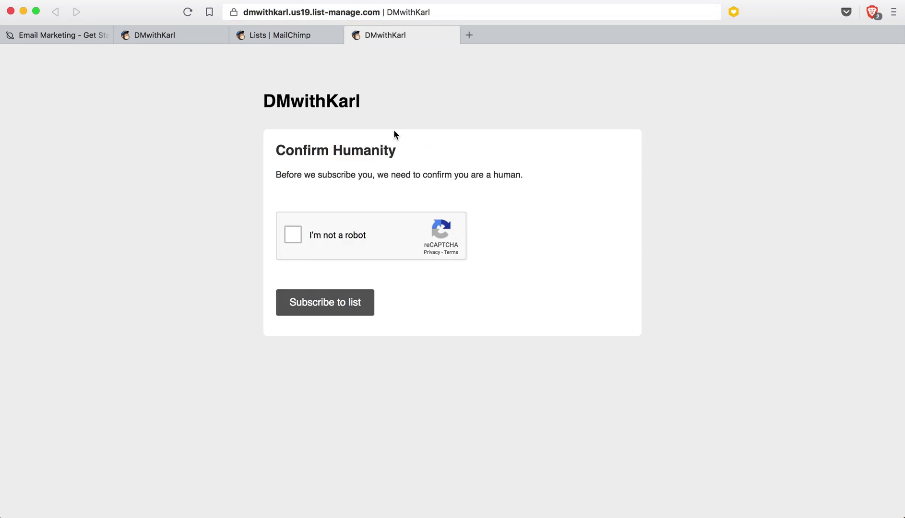
Pass the reCAPTCHA by picking the crosswalk images, then confirm 'Subscribe to list'
click(291, 236)
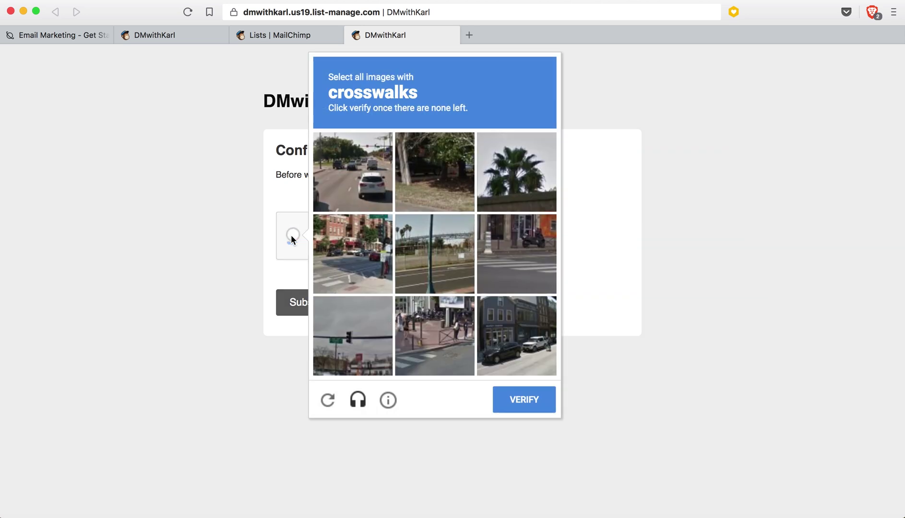
click(353, 254)
click(516, 254)
click(435, 336)
click(524, 400)
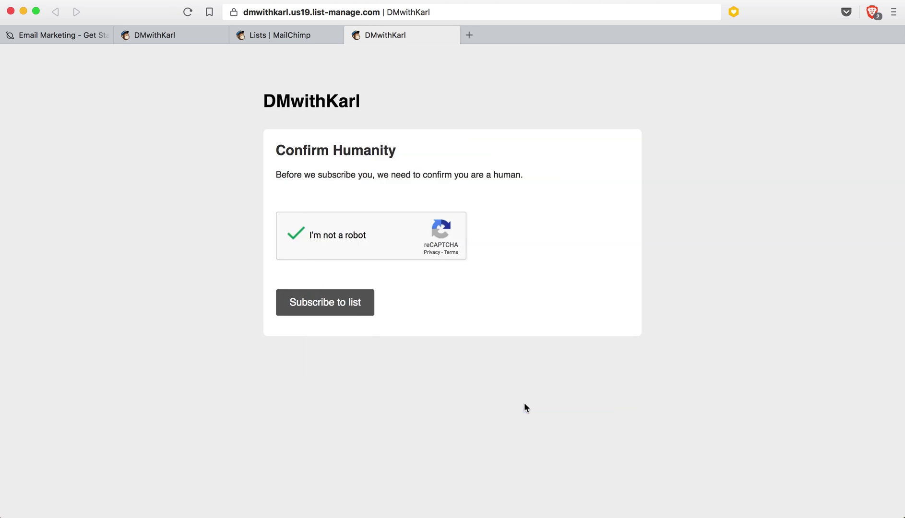
click(335, 306)
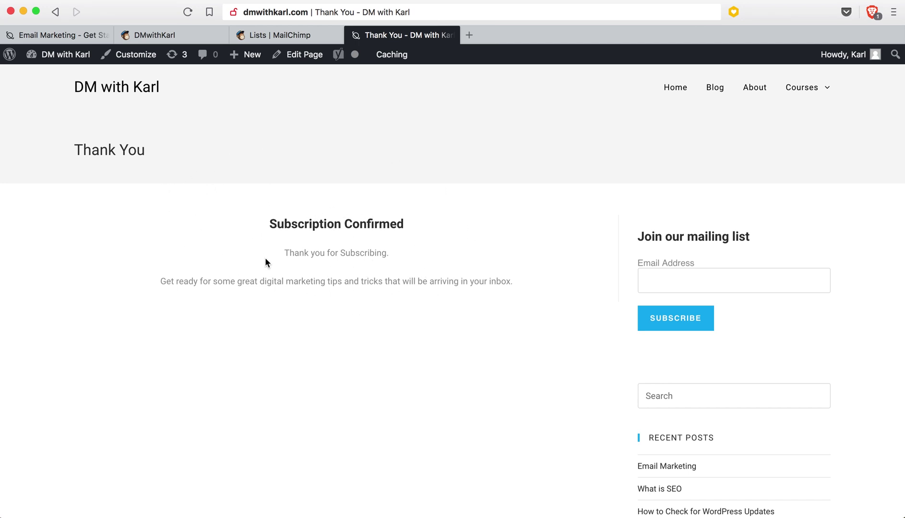
Return to the MailChimp Lists overview and reload it to check subscribers
click(279, 34)
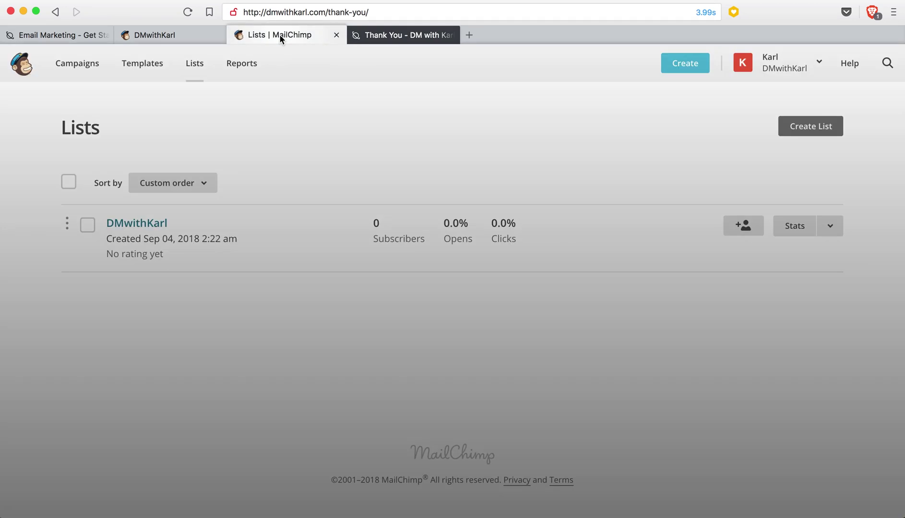
click(200, 78)
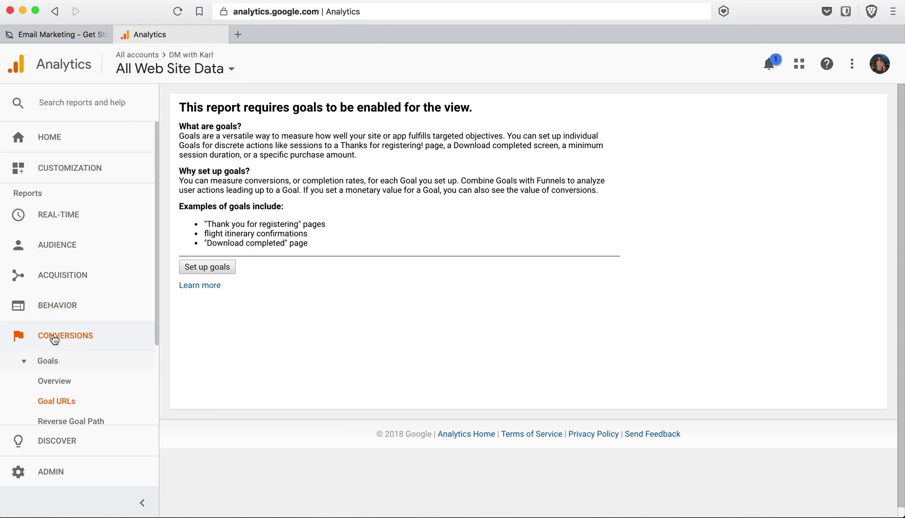
Open Conversions > Goals, choose 'Set up goals', and start a new goal
click(54, 402)
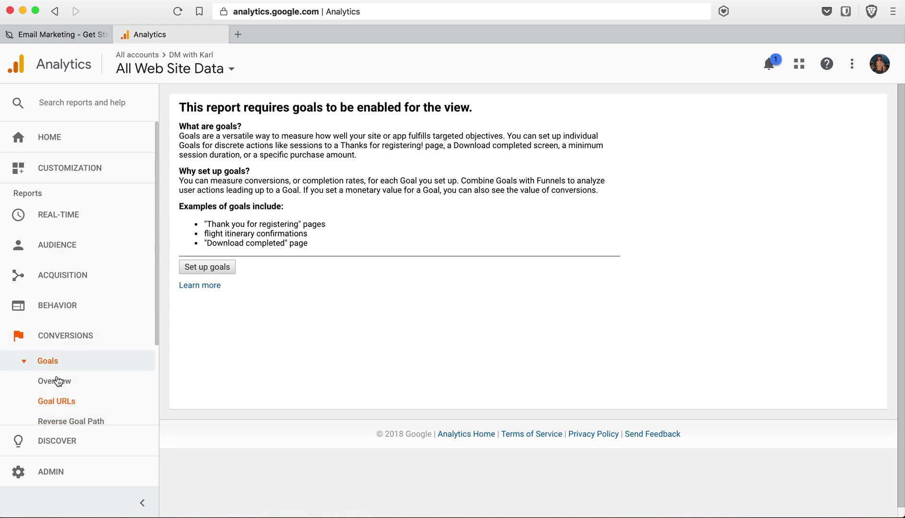
click(208, 271)
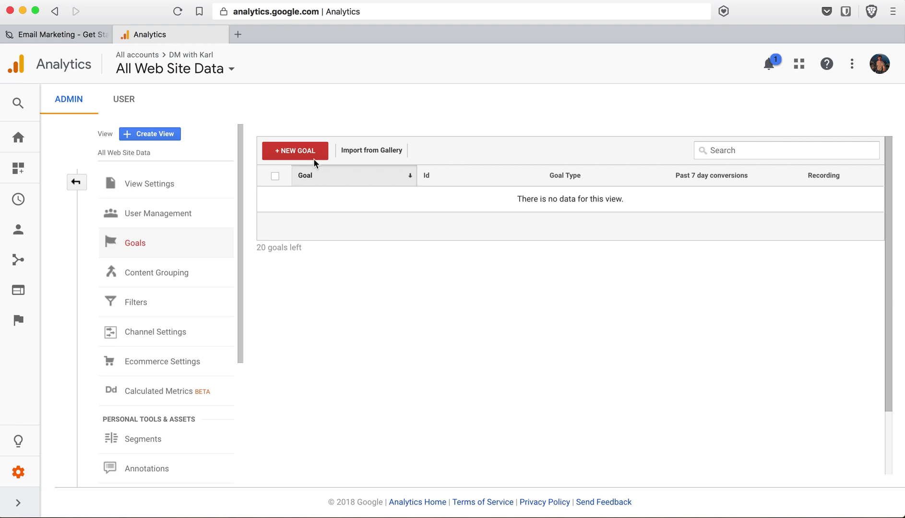
click(307, 156)
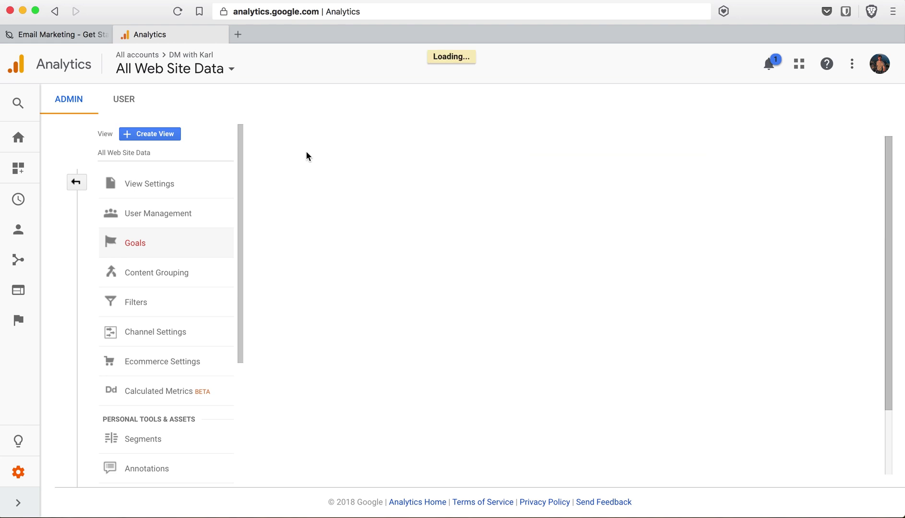
scroll(415, 316, down, 1)
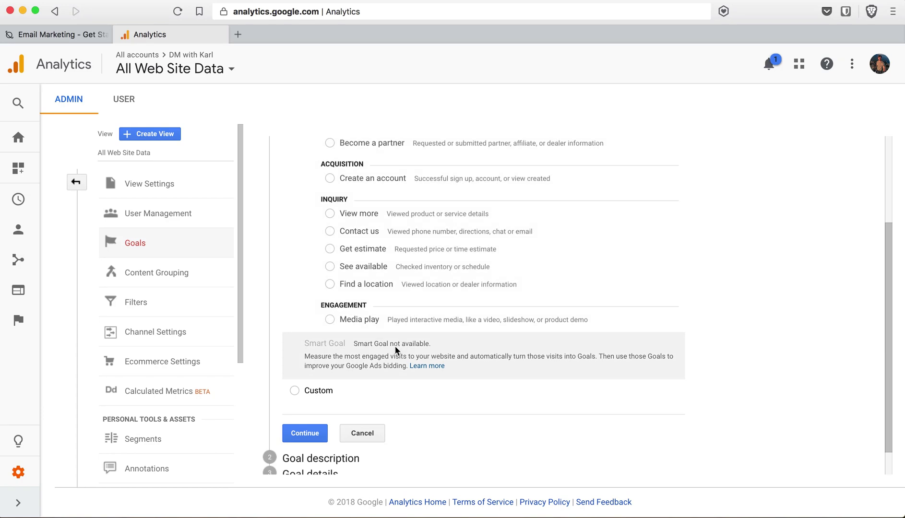
scroll(396, 347, down, 1)
Choose a Custom goal named '/thank-you' with the Destination type
click(297, 362)
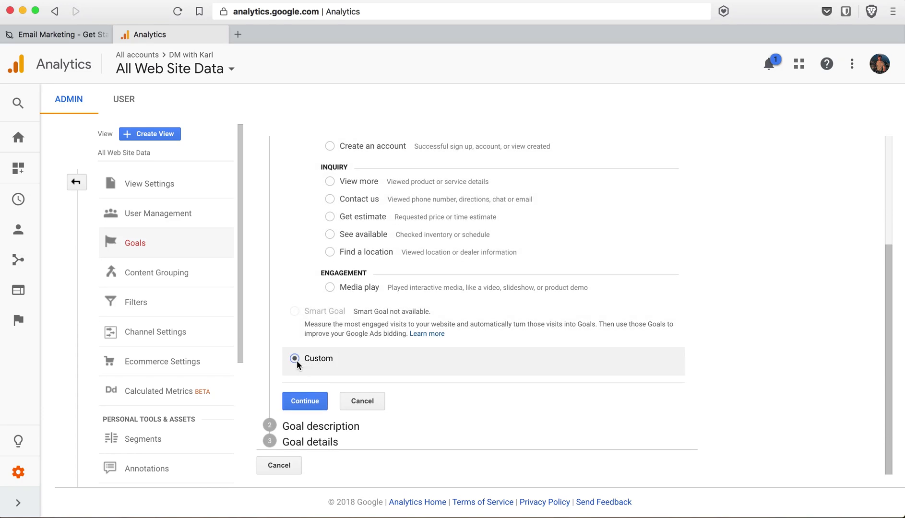
click(303, 402)
text(/th)
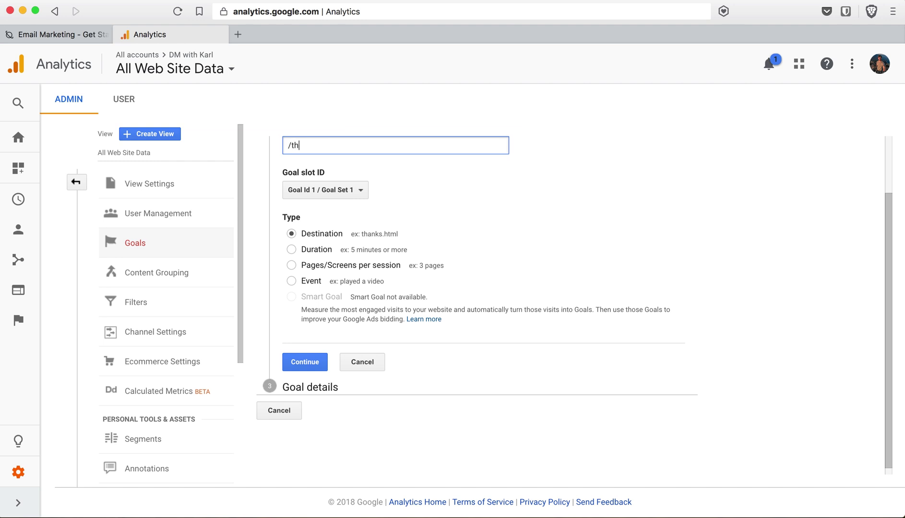
text(ank-you)
click(305, 362)
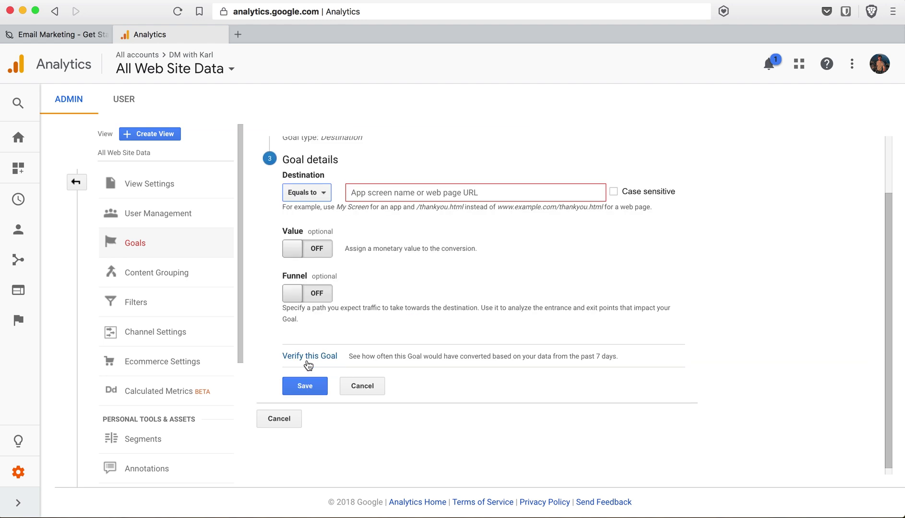
Set the goal destination to 'Equals to' /thank-you and save the goal
click(326, 194)
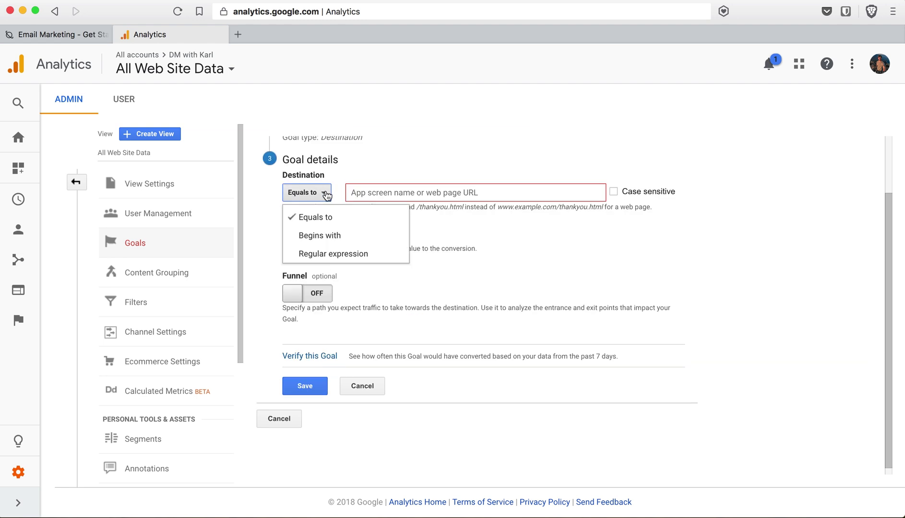
click(326, 194)
click(362, 192)
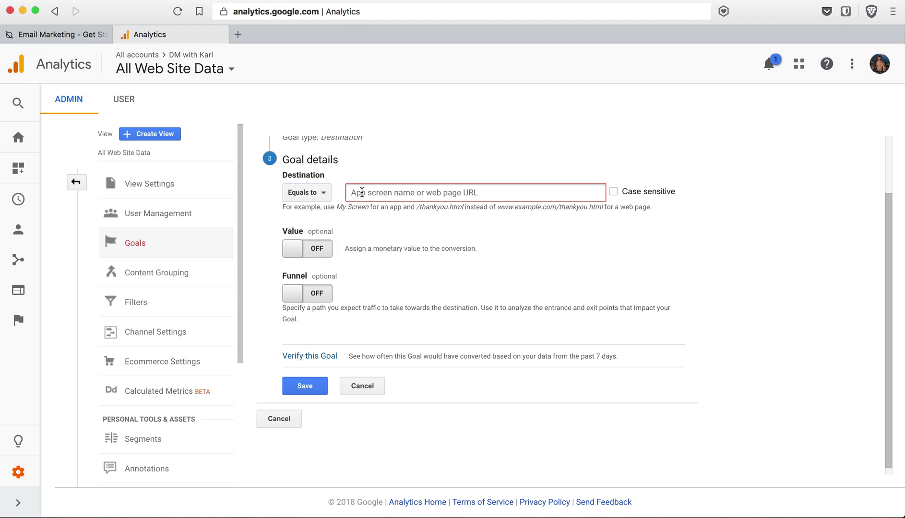
text(/thank-you)
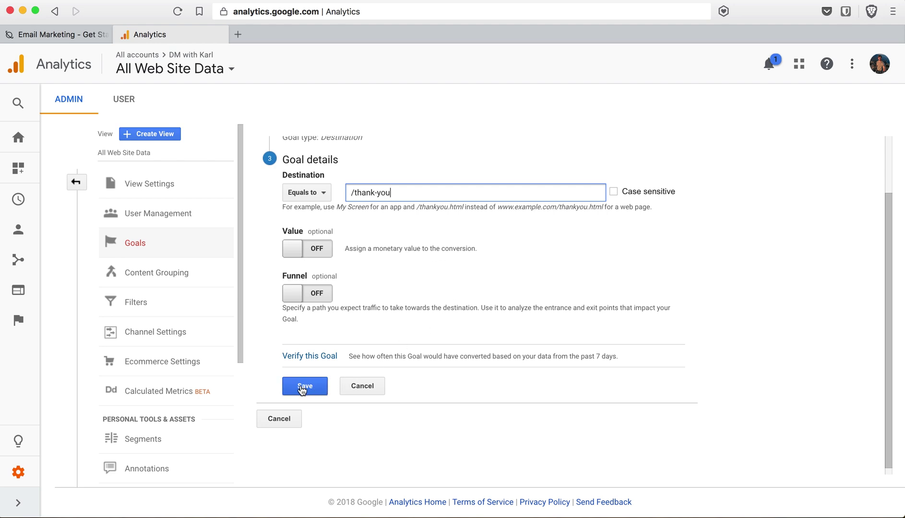
click(302, 389)
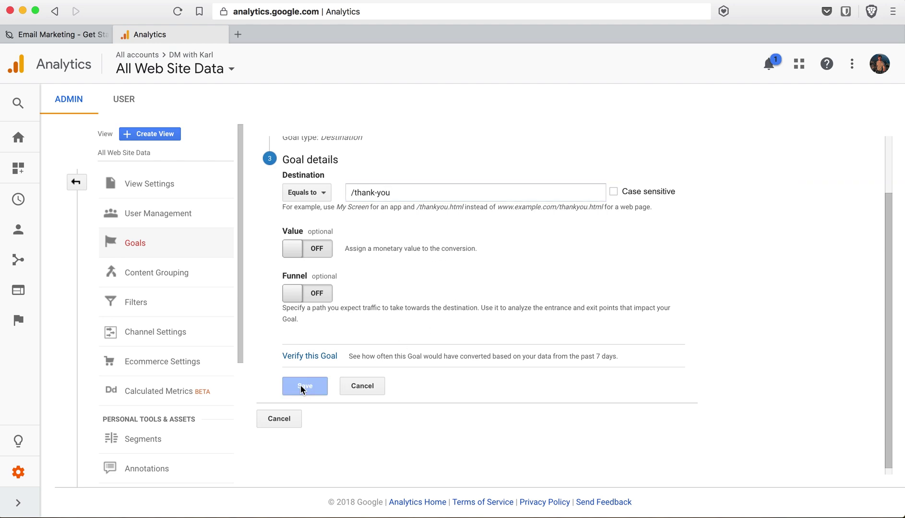